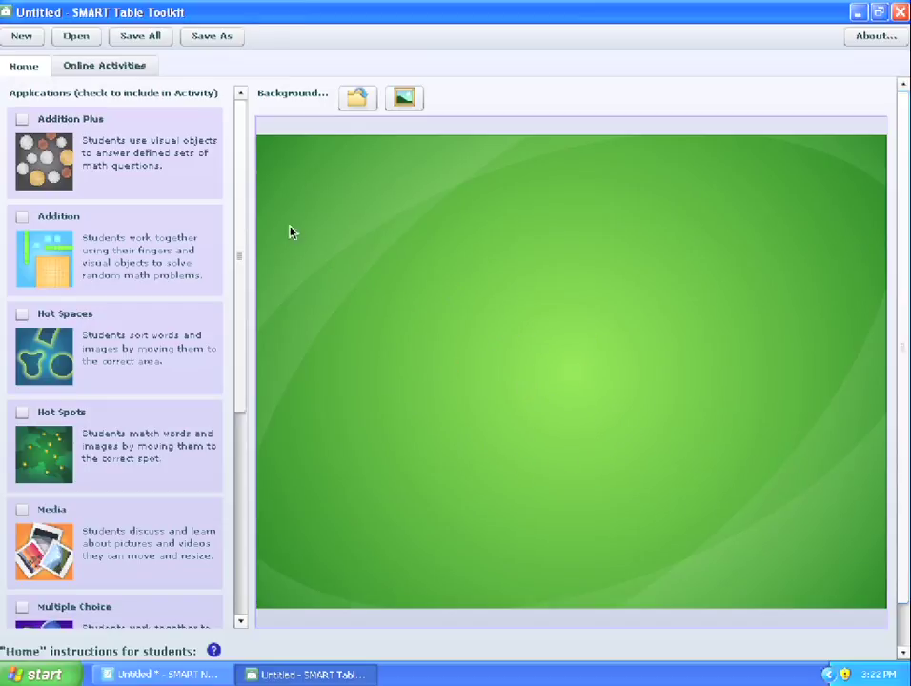
Include the Addition Plus, Addition, Hot Spaces, Hot Spots, Media, Multiple Choice and Paint applications in the activity.
click(22, 120)
click(22, 216)
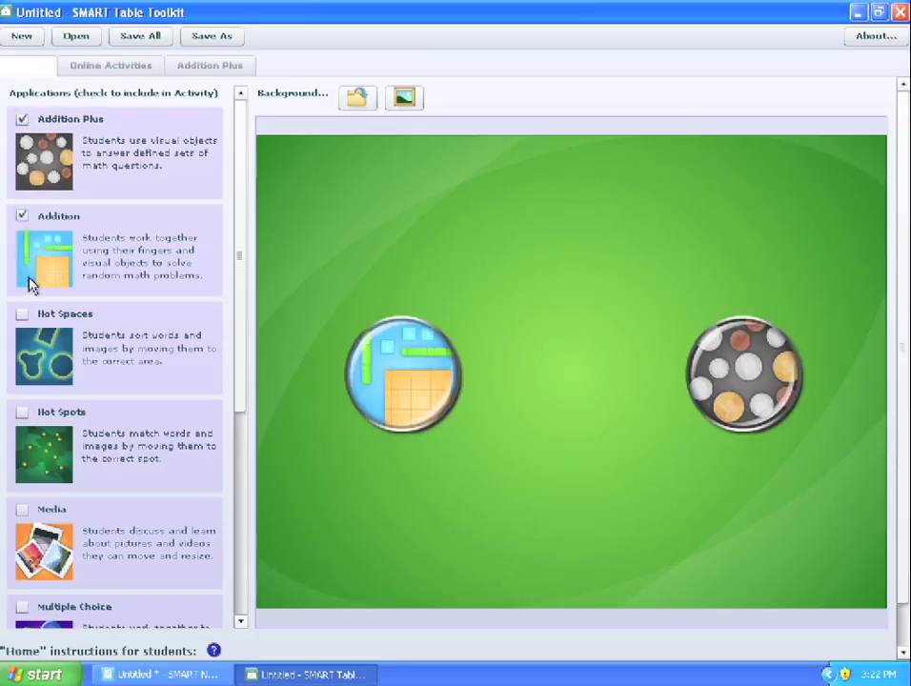
click(22, 315)
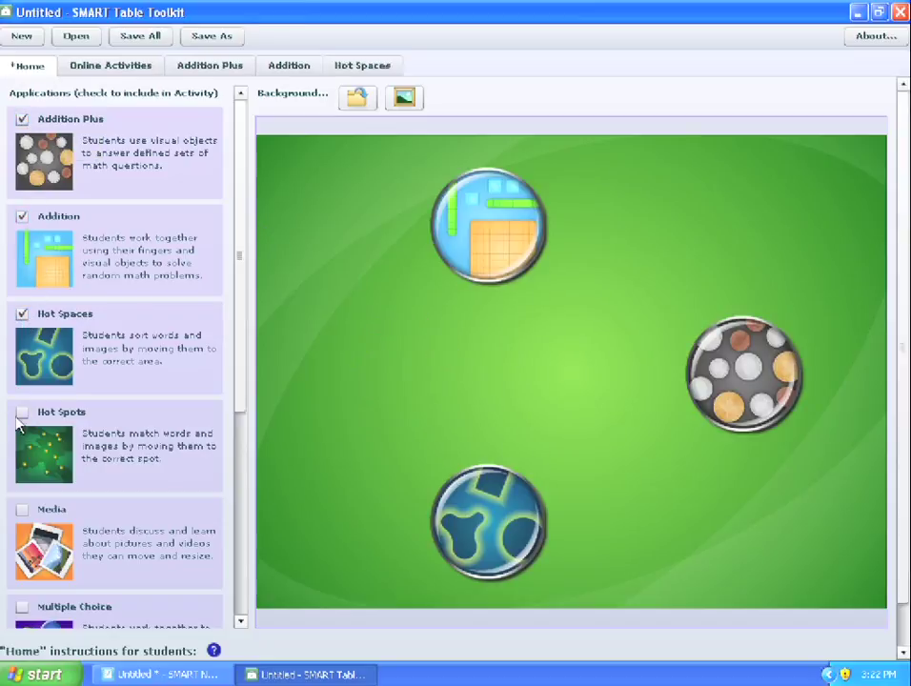
click(21, 412)
click(21, 509)
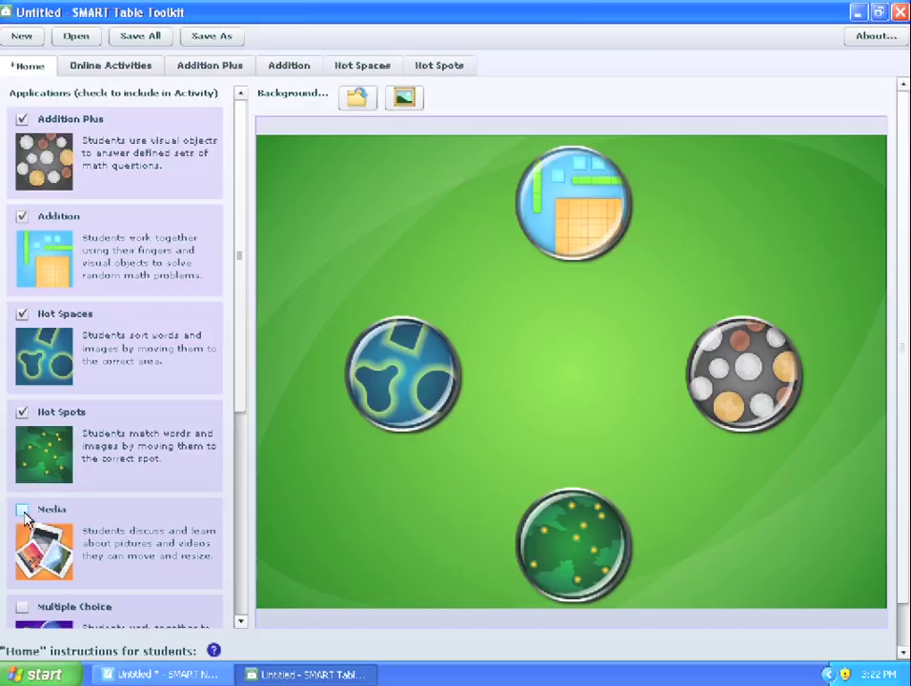
click(21, 608)
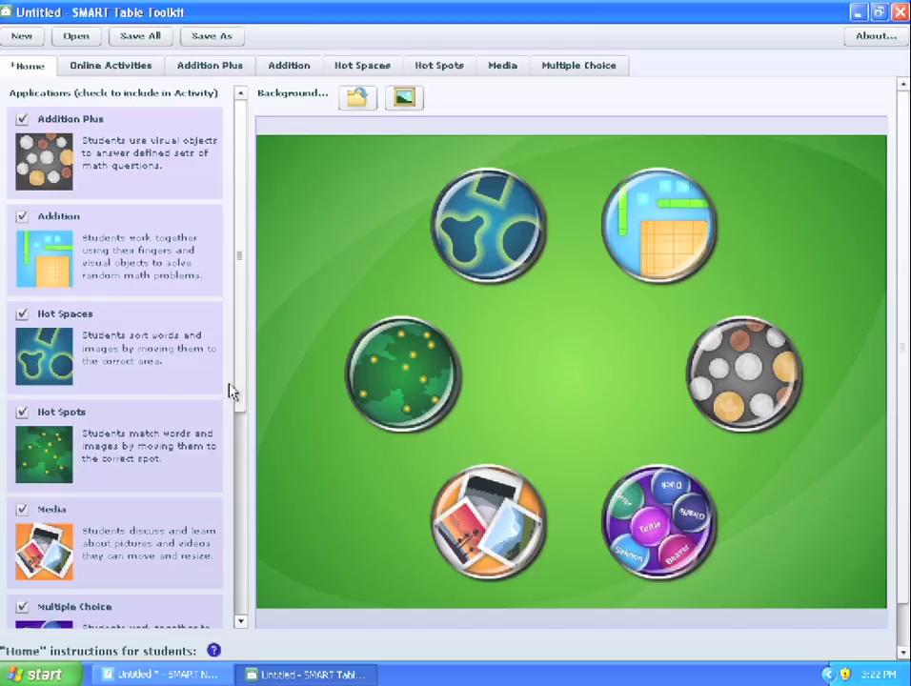
scroll(230, 391, down, 3)
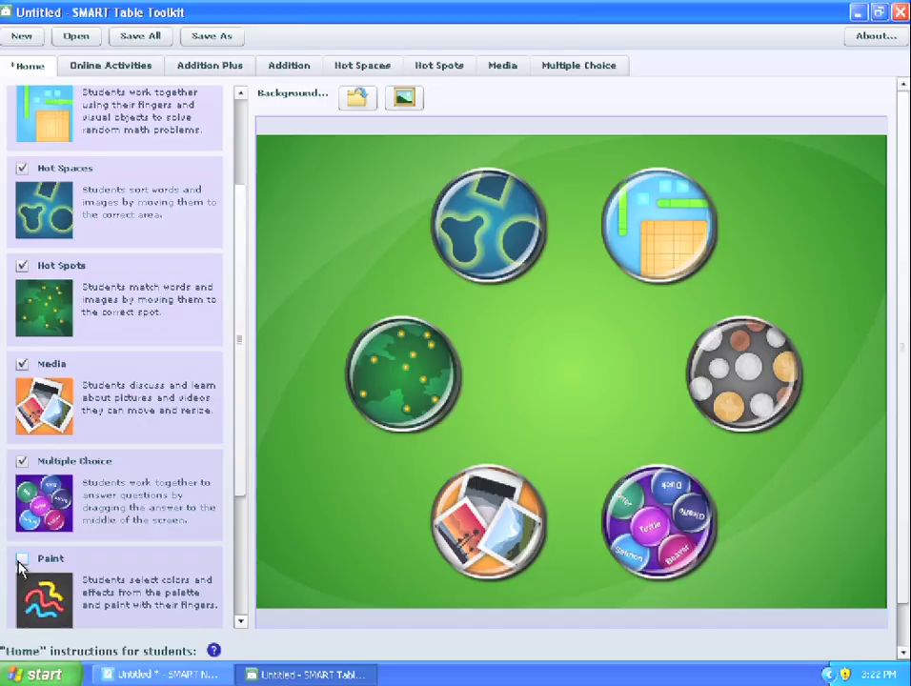
click(21, 560)
Remove the Multiple Choice and Media applications from the activity, confirming both removals.
click(21, 461)
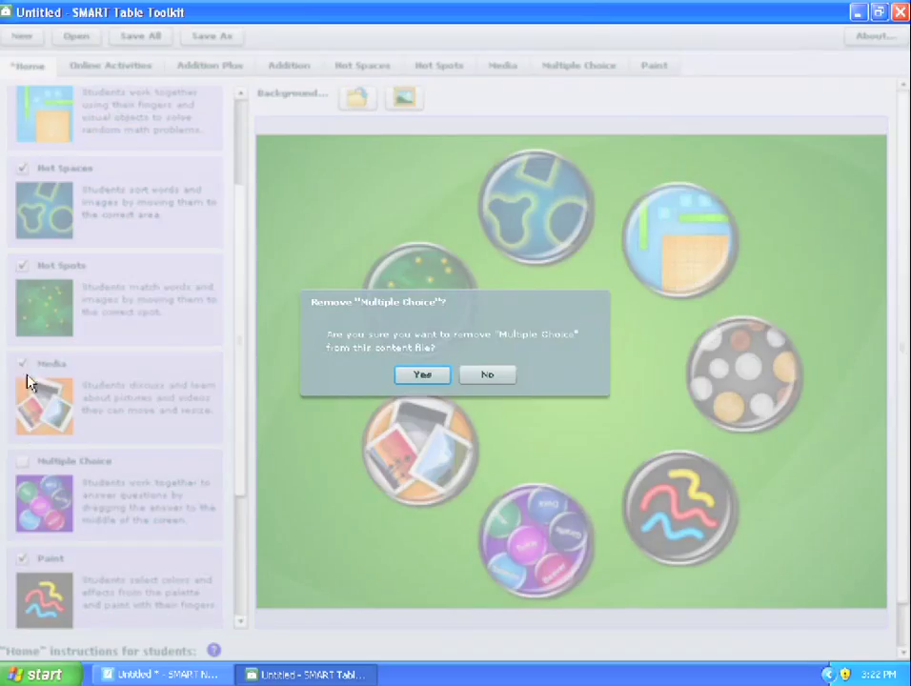
click(431, 375)
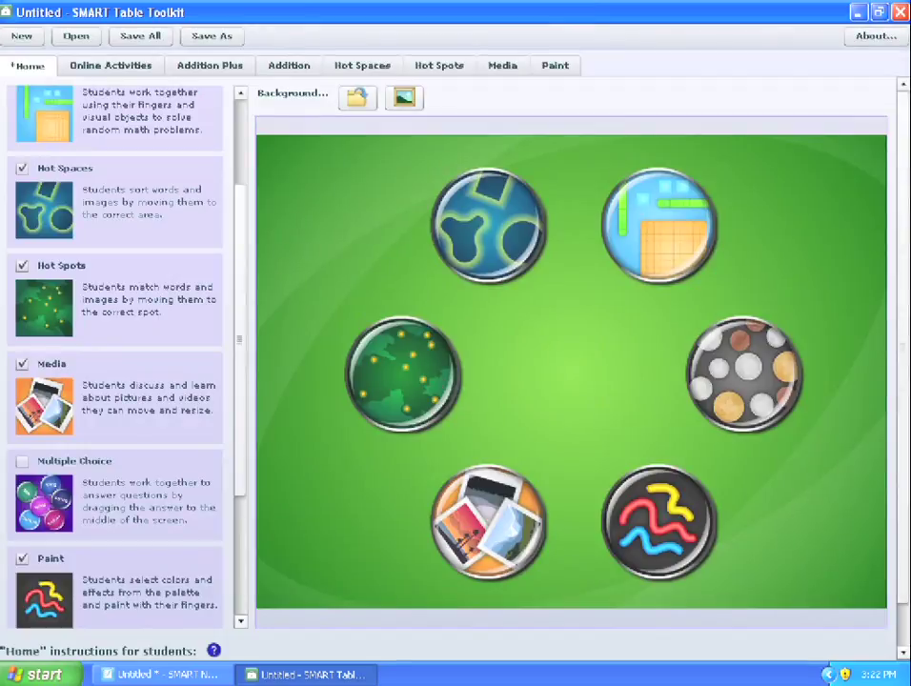
click(21, 365)
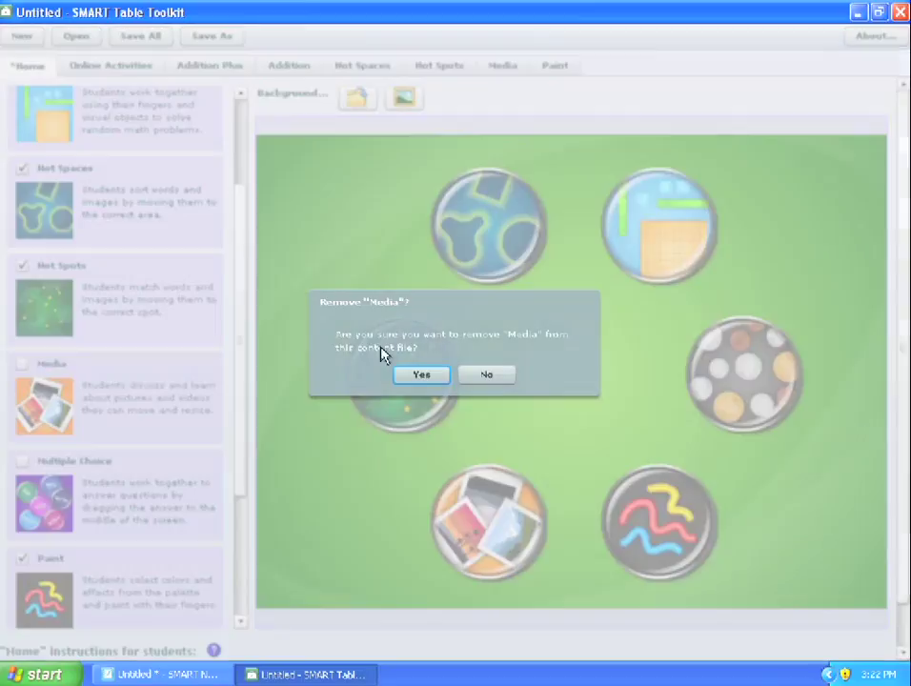
click(438, 378)
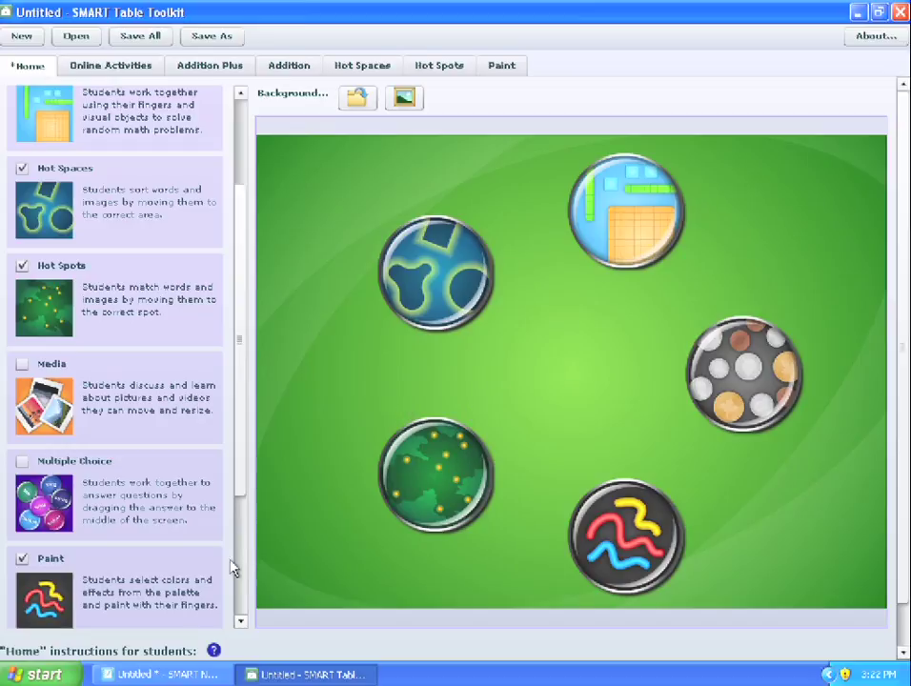
Switch to SMART Notebook, show the page thumbnails and set the page zoom to Page Width.
click(197, 676)
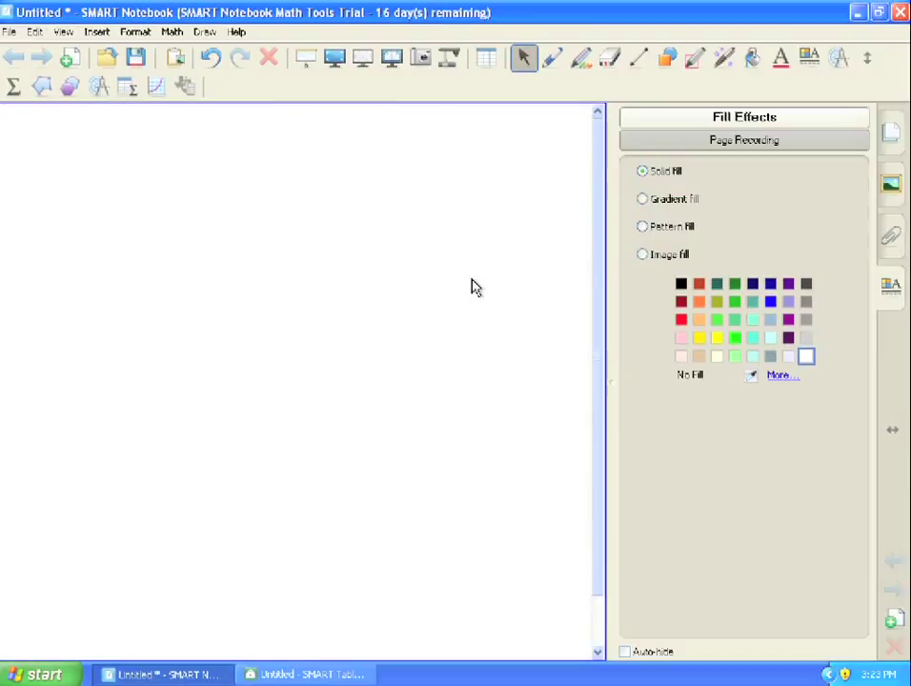
click(891, 134)
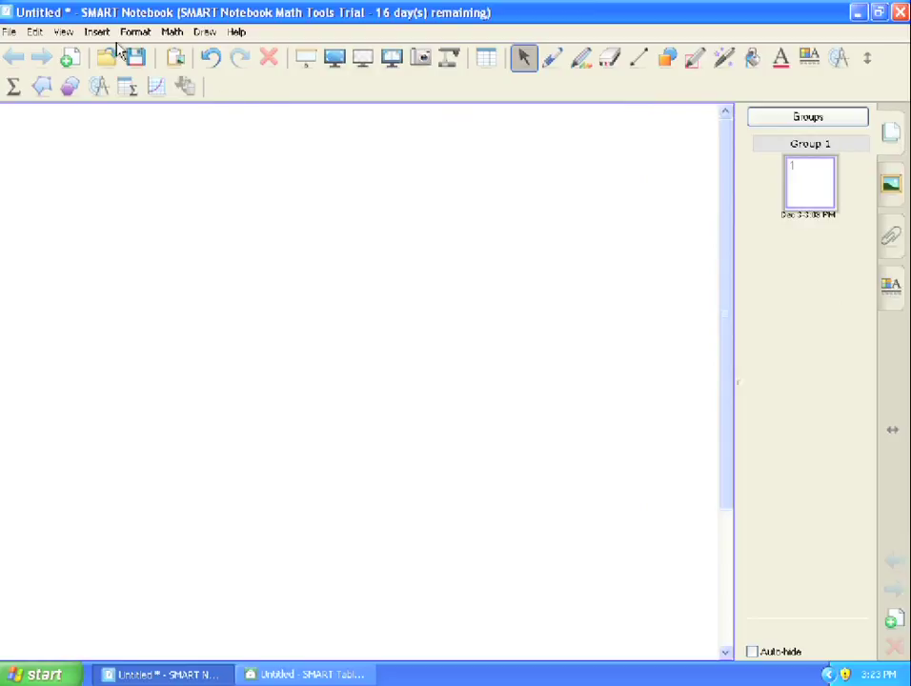
click(64, 32)
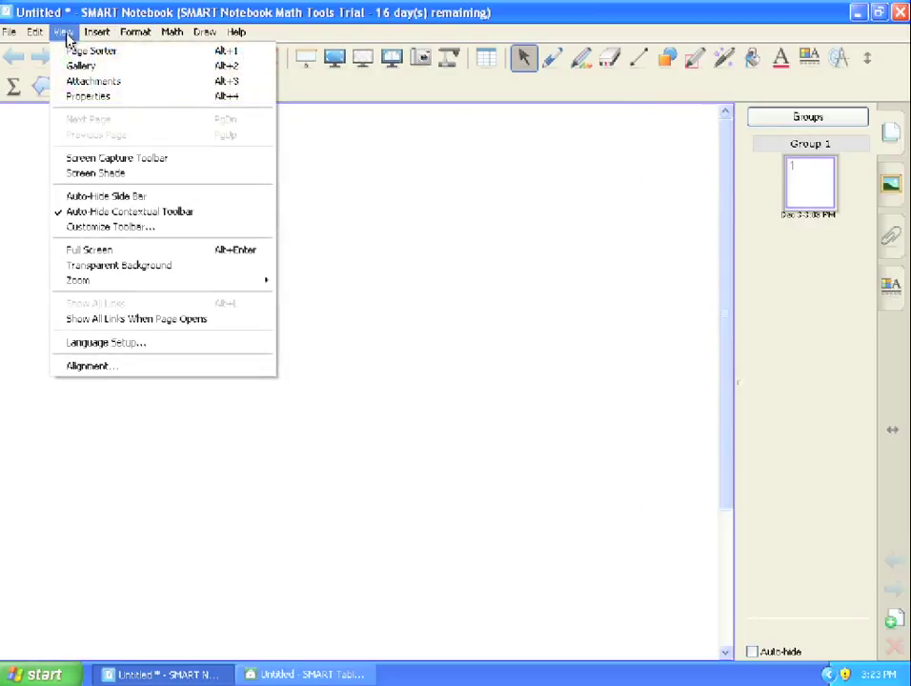
mouse_move(258, 282)
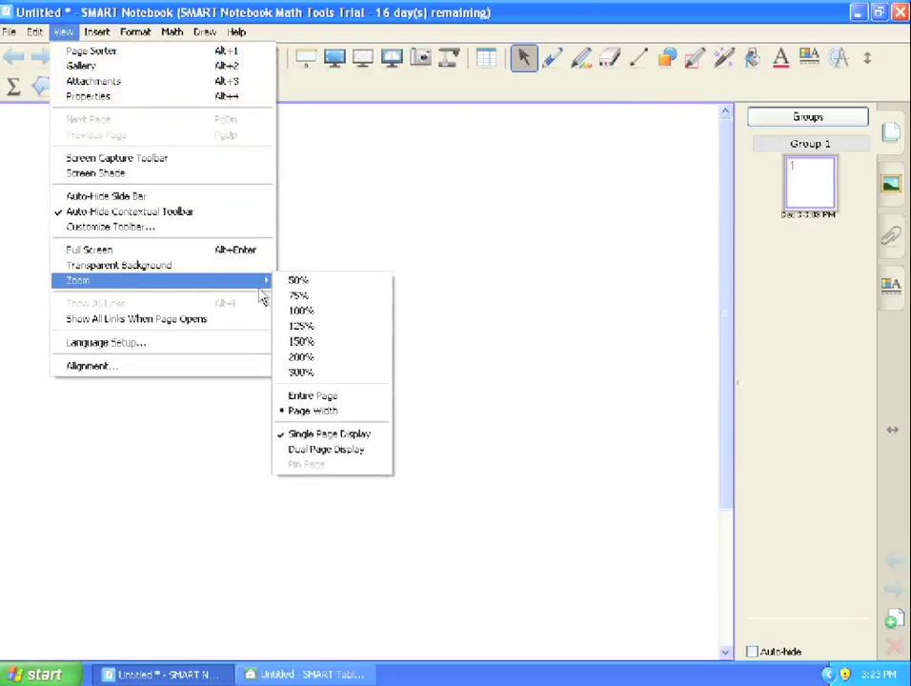
click(339, 412)
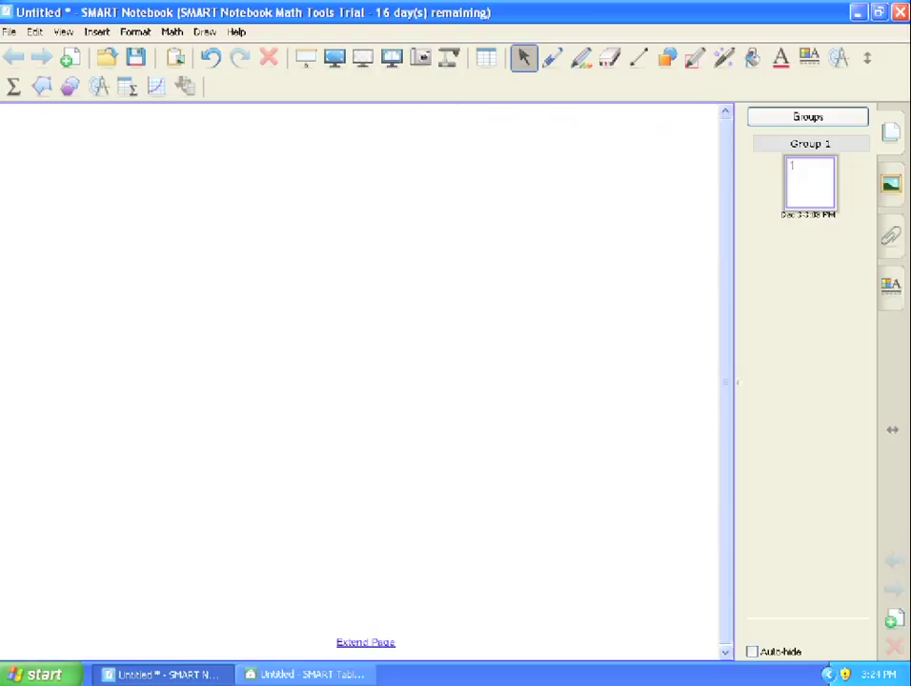
Shrink the Notebook window, minimize SMART Table Toolkit to uncover the desktop, and open the Backgrounds folder.
click(877, 13)
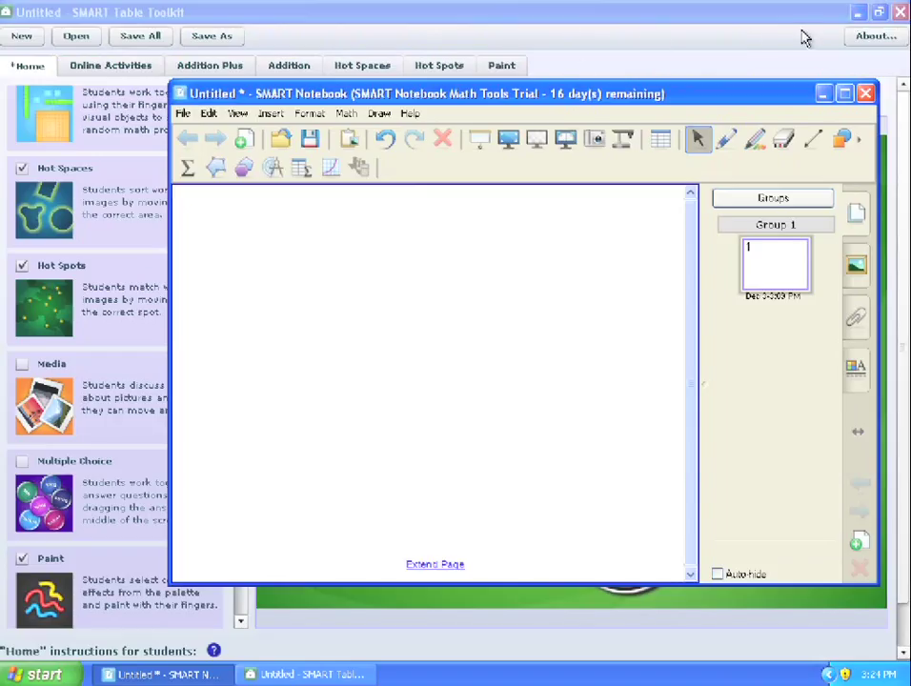
click(857, 12)
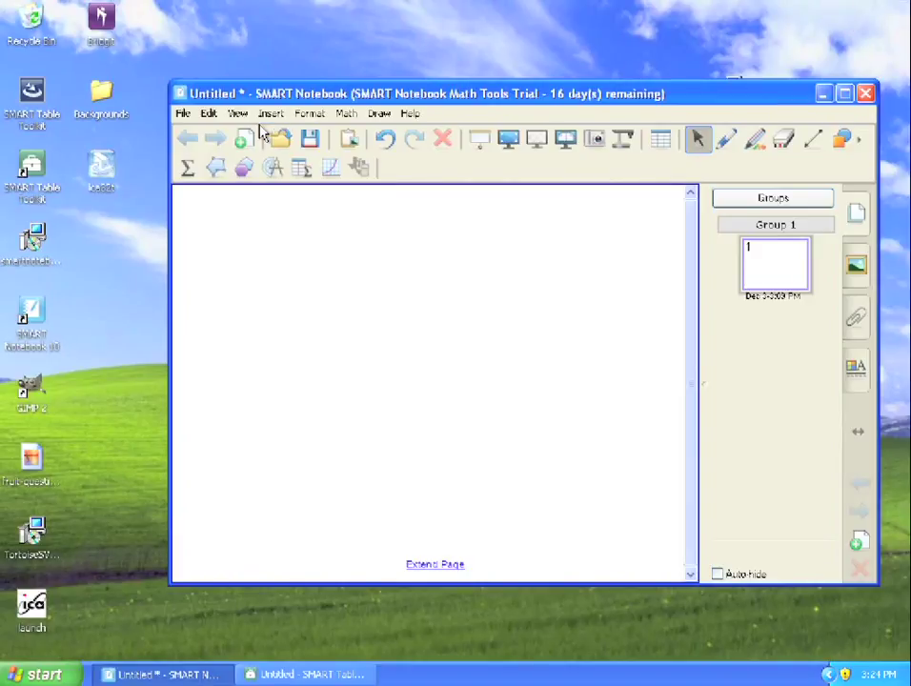
double_click(100, 95)
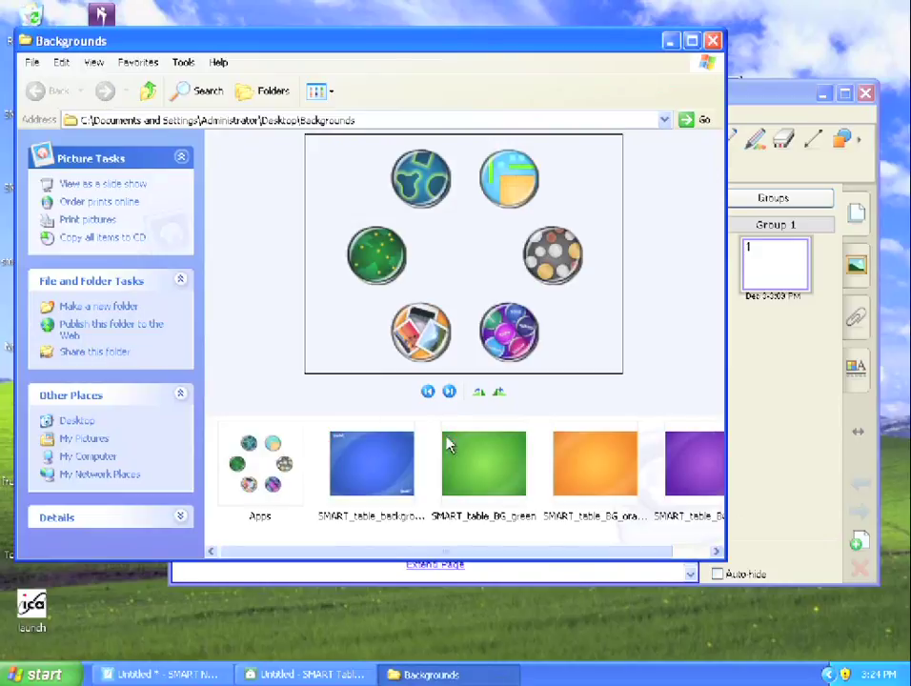
Insert the orange SMART_table_BG_orange image from the Backgrounds folder into the blank Notebook page.
click(567, 472)
drag(573, 41, 235, 105)
drag(278, 550, 474, 399)
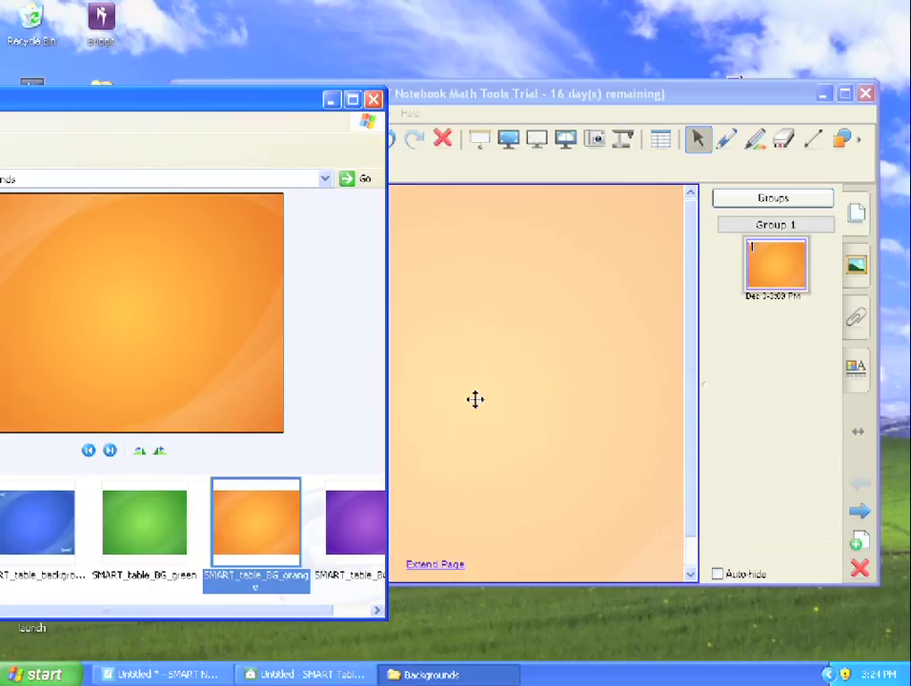
click(448, 93)
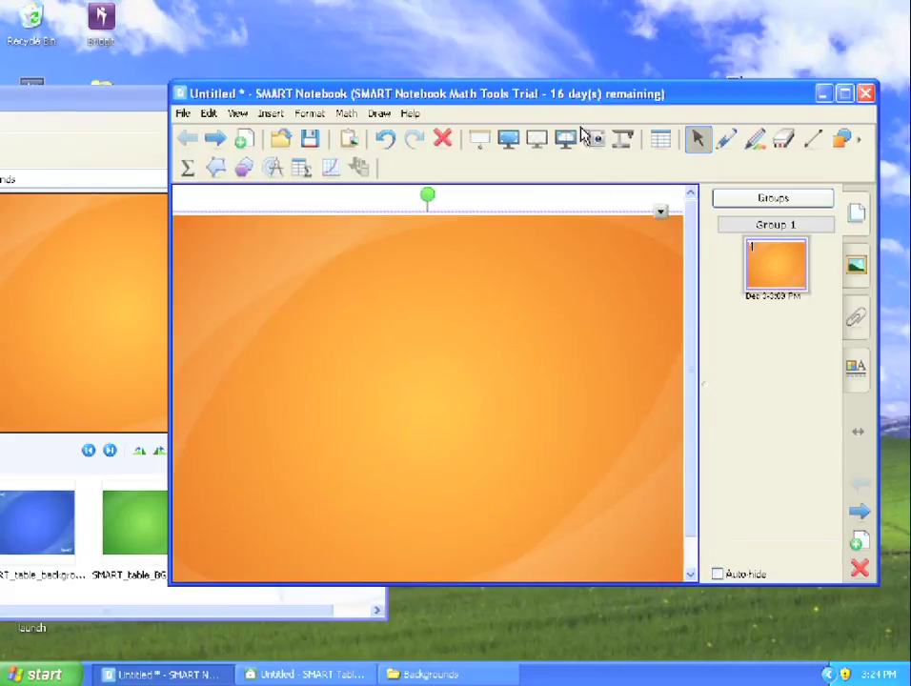
Align the orange background image with the upper edge of the page and lock it in place.
mouse_move(491, 321)
mouse_down()
mouse_move(518, 320)
mouse_move(492, 301)
mouse_move(497, 294)
mouse_move(492, 300)
mouse_up()
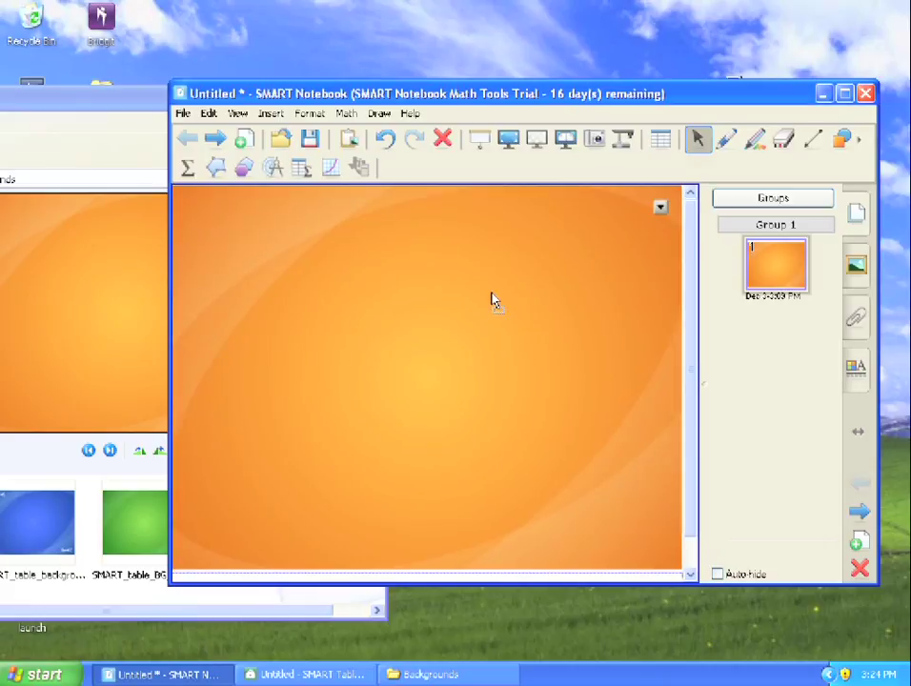
click(660, 207)
mouse_move(803, 350)
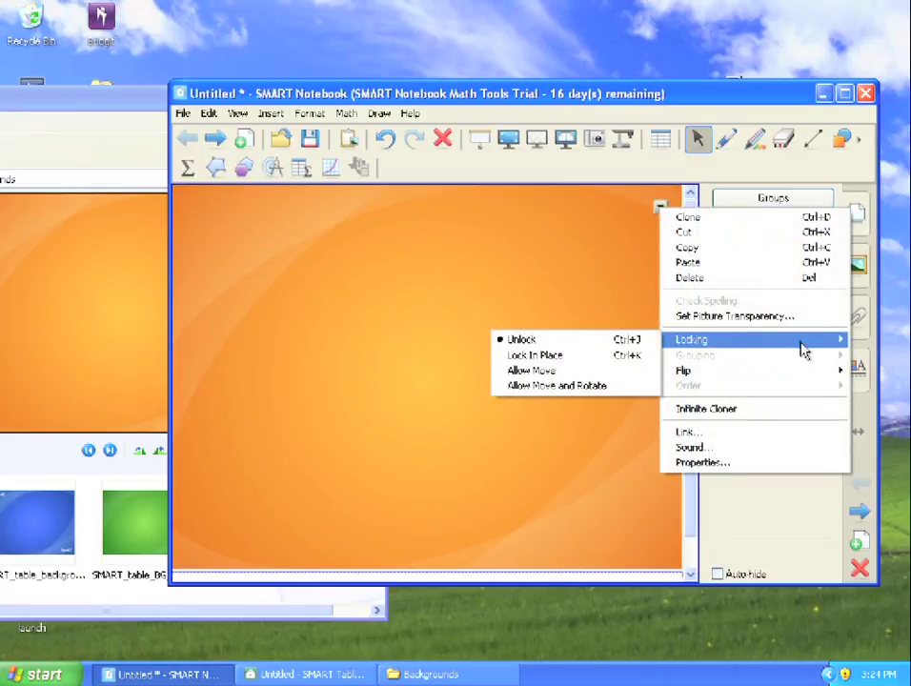
click(619, 356)
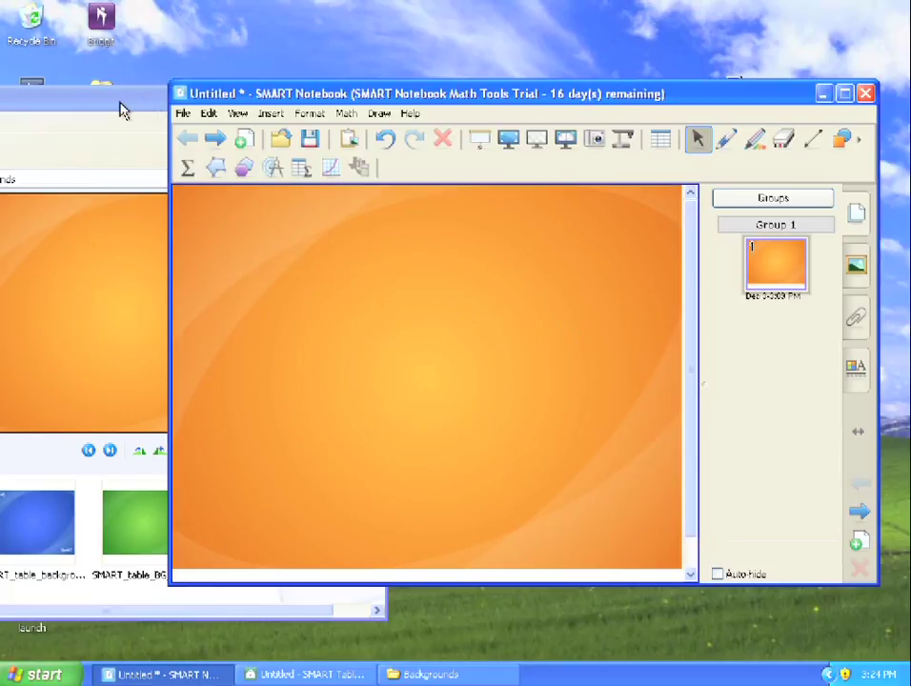
Insert the Apps image with the six round application icons from the Backgrounds folder onto the orange page.
drag(108, 108, 299, 92)
click(133, 505)
drag(147, 515, 635, 398)
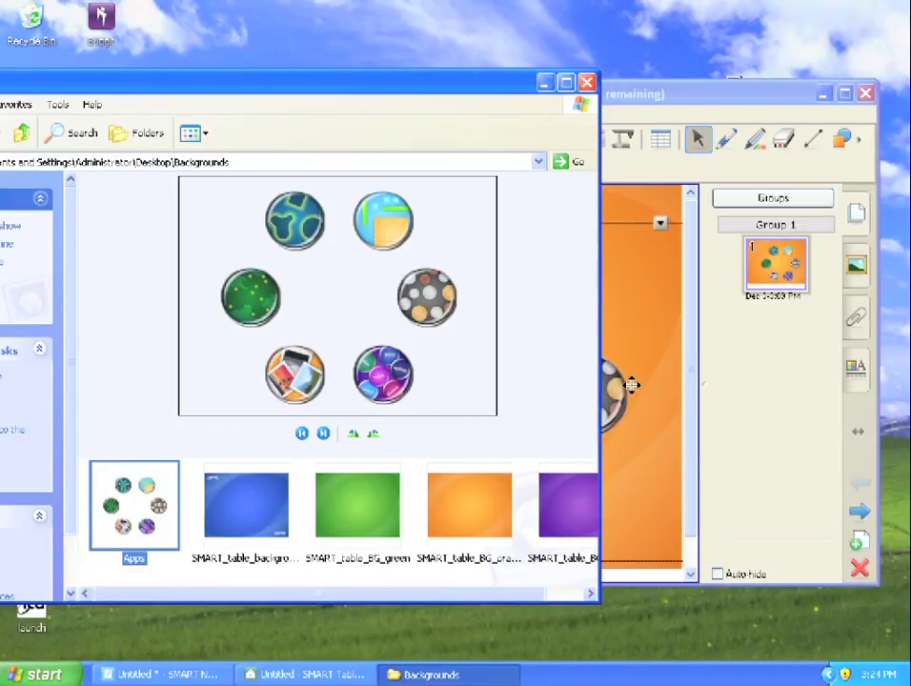
click(641, 119)
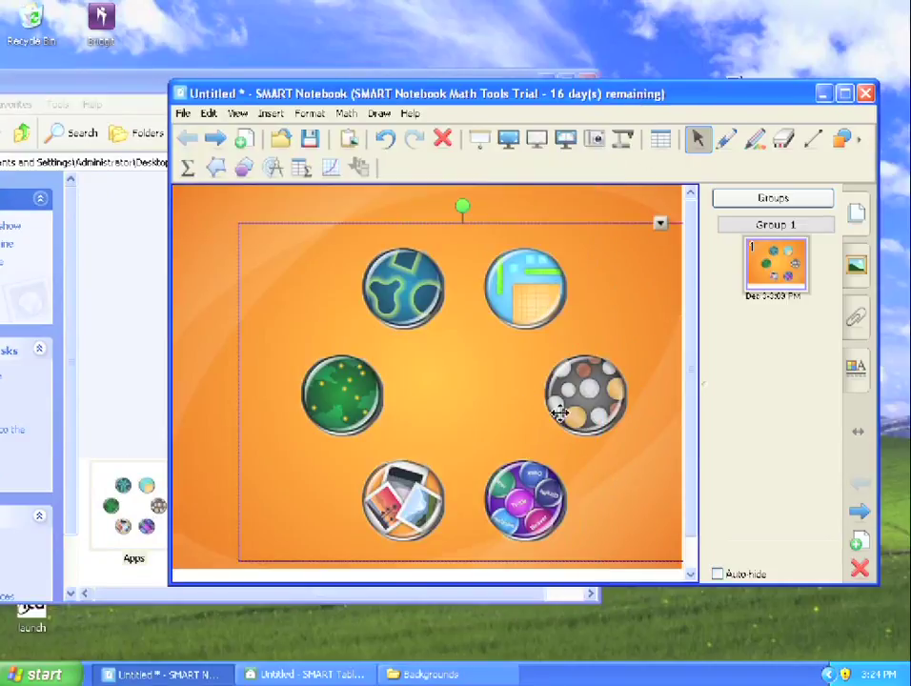
click(517, 575)
drag(589, 419, 540, 401)
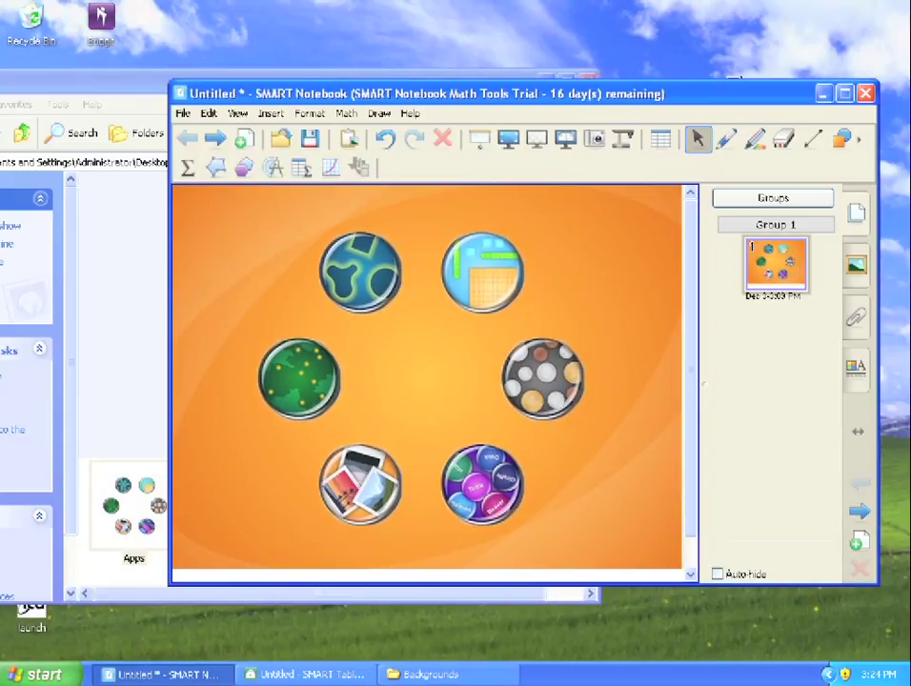
key(ctrl+z)
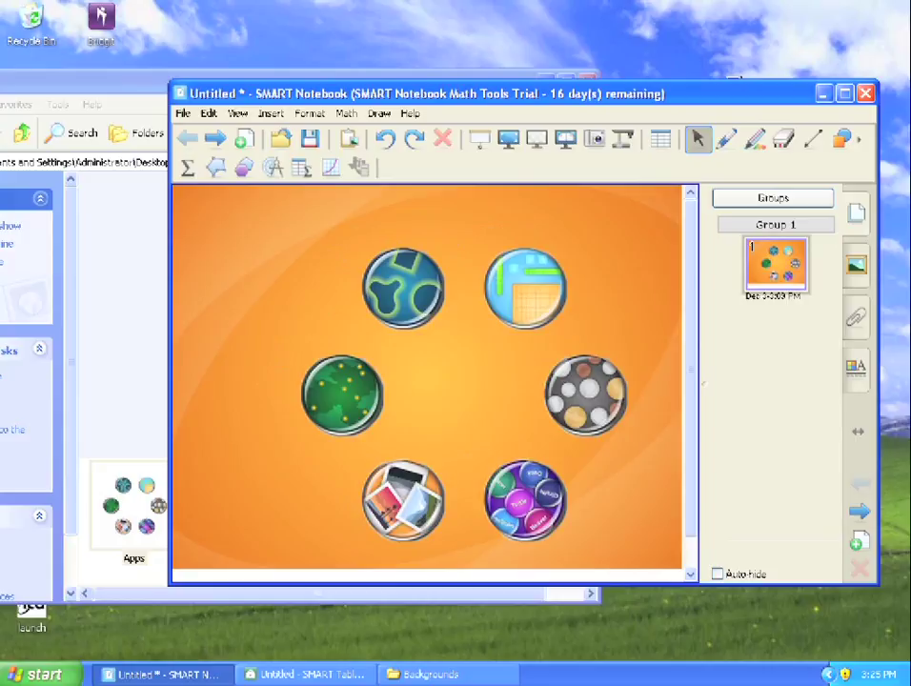
Move the Apps image to the page's upper-left corner and enlarge it to cover the whole orange background.
click(575, 396)
drag(577, 413, 514, 379)
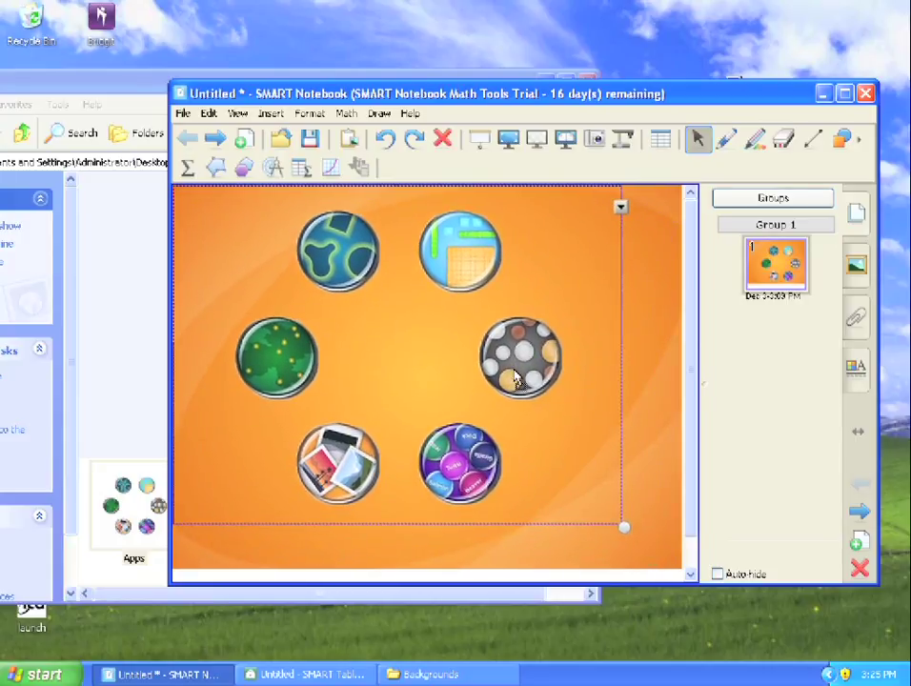
drag(625, 527, 682, 573)
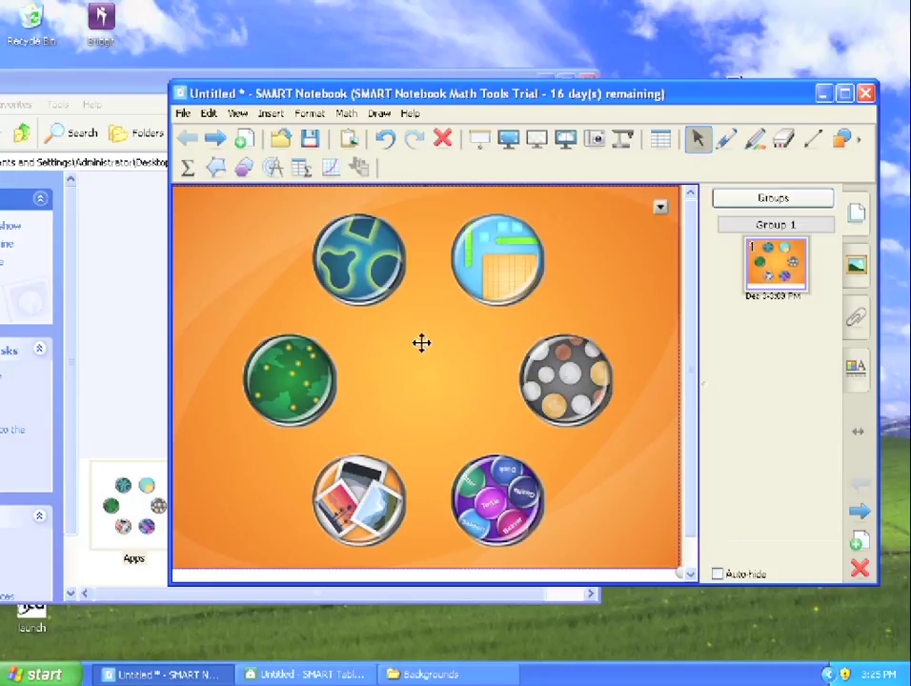
Lock the Apps image in place on the page.
click(660, 206)
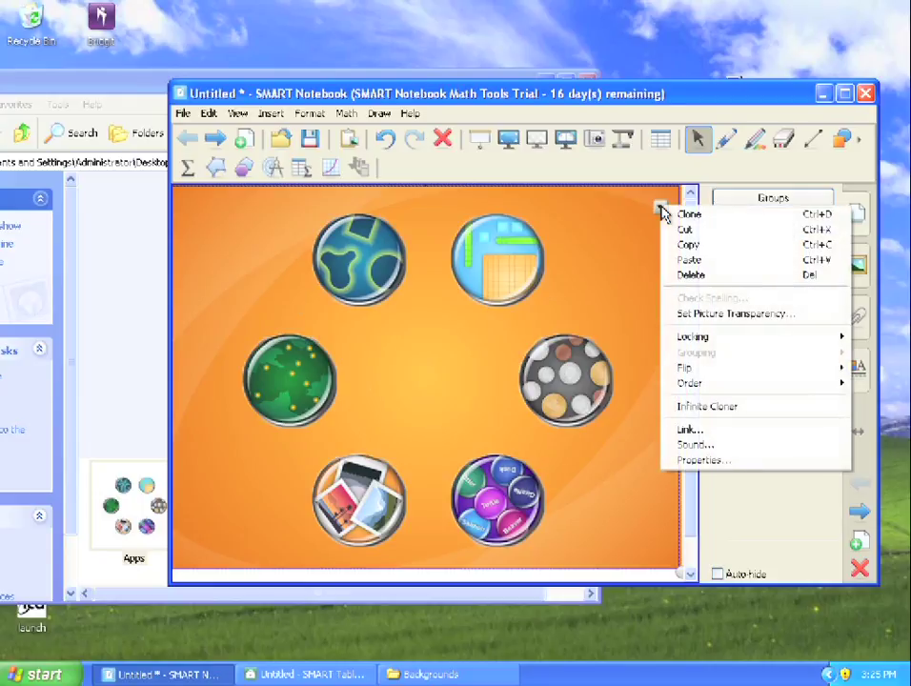
mouse_move(693, 340)
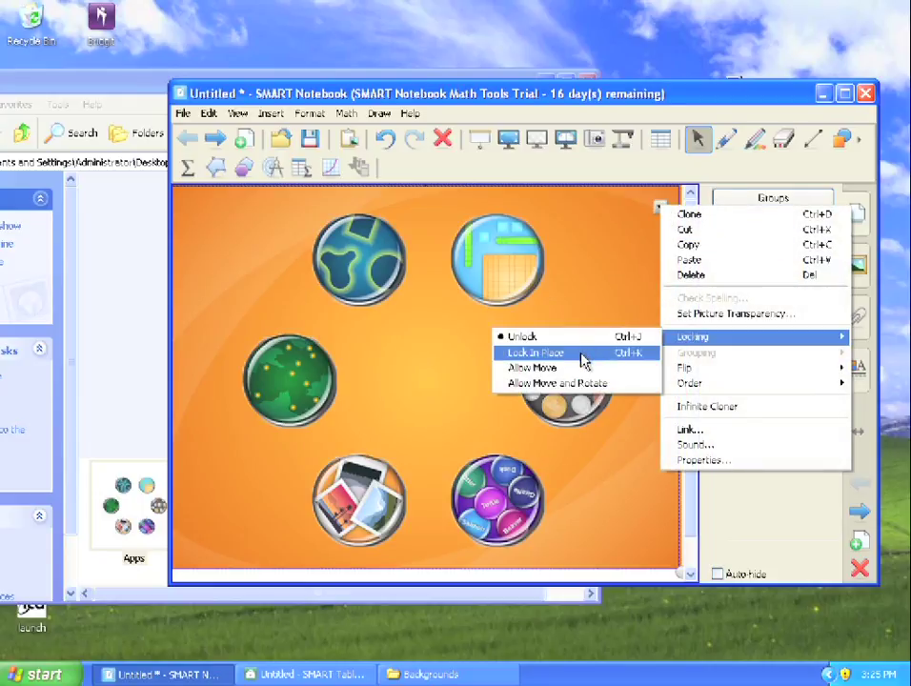
click(536, 352)
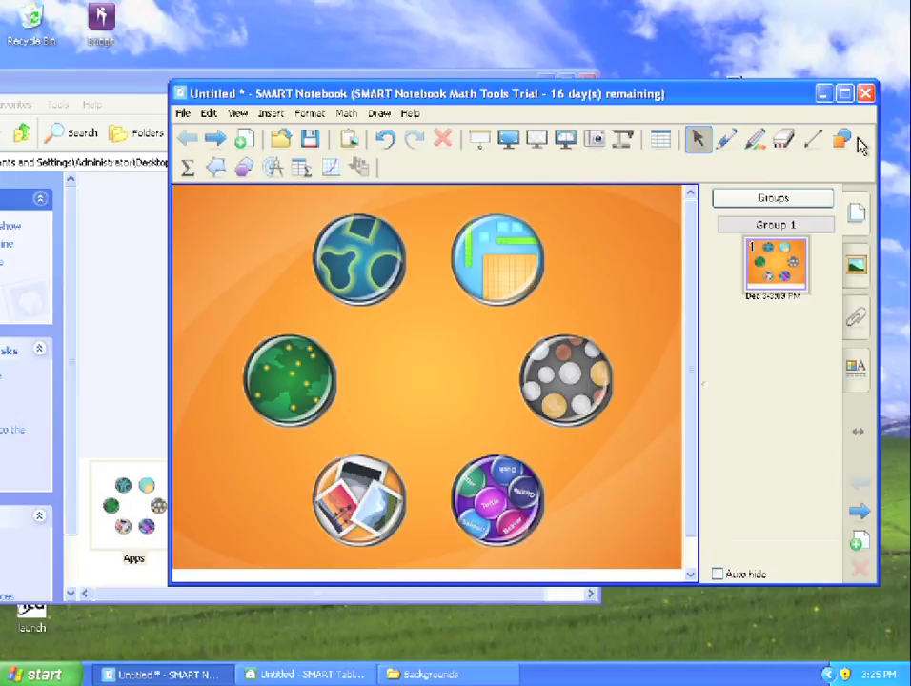
Maximize the Notebook window and add the text "Counting to 20" in the space between the application icons.
click(844, 93)
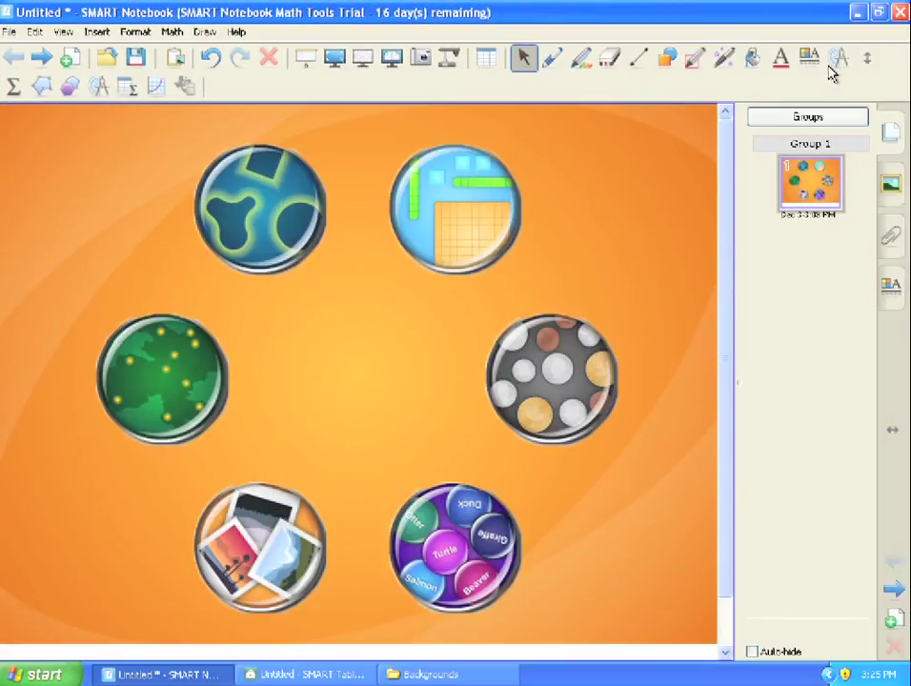
click(781, 58)
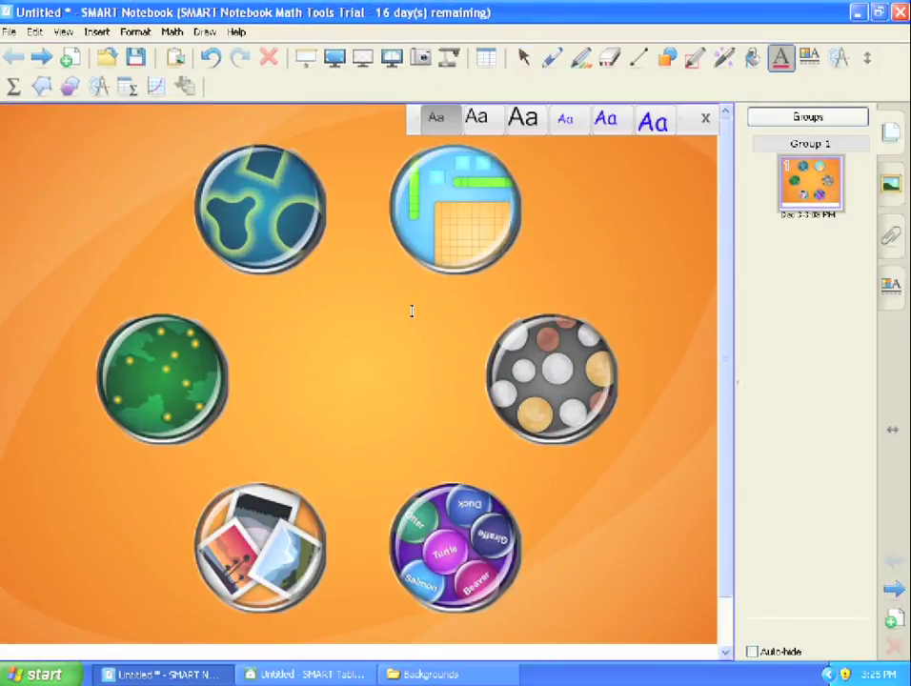
click(322, 341)
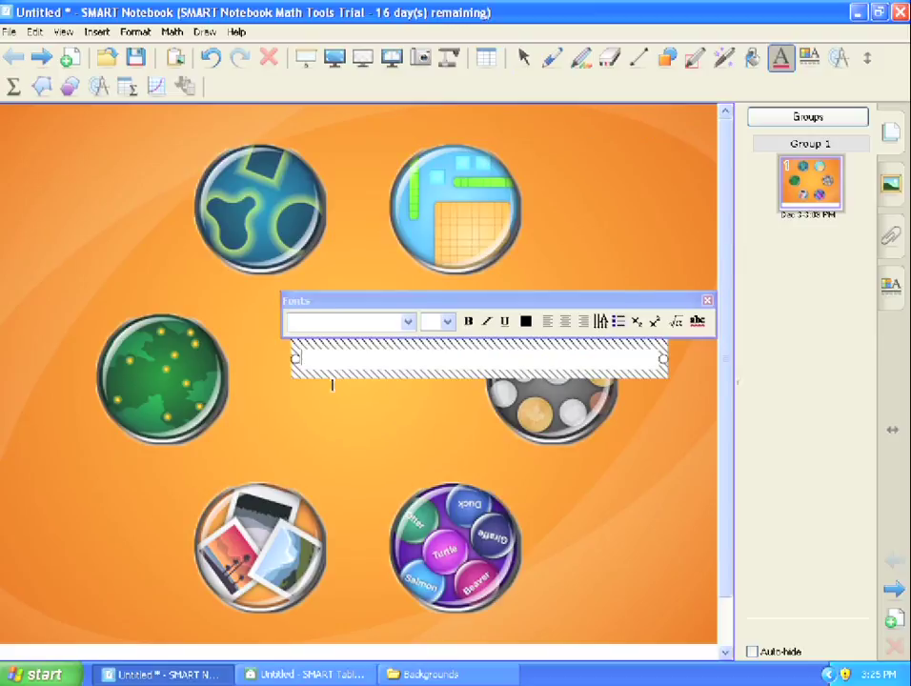
text(Counting to 20)
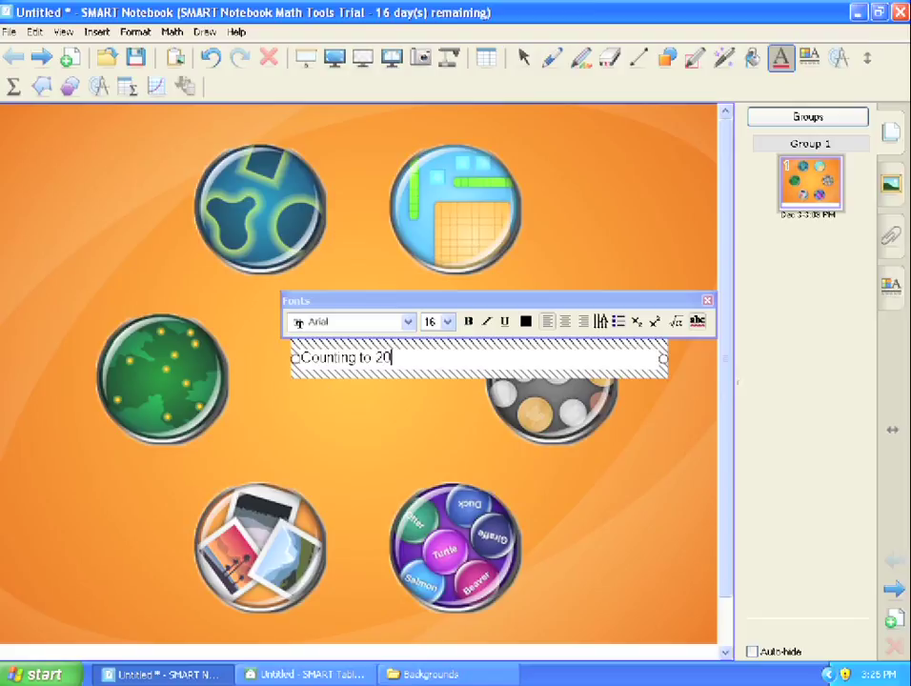
Set the font size of the "Counting to 20" text to 26.
click(522, 57)
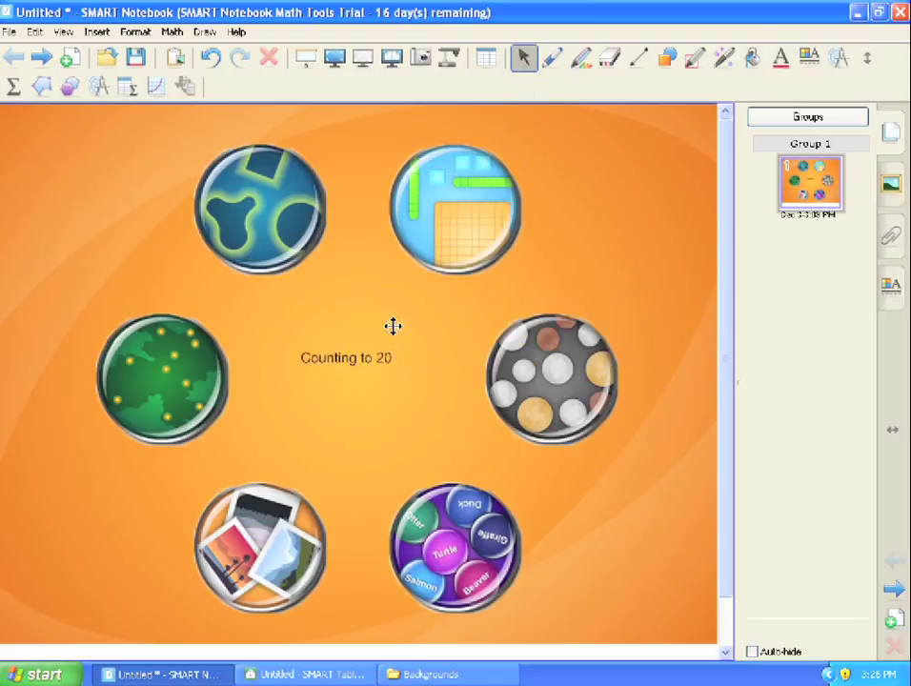
click(373, 357)
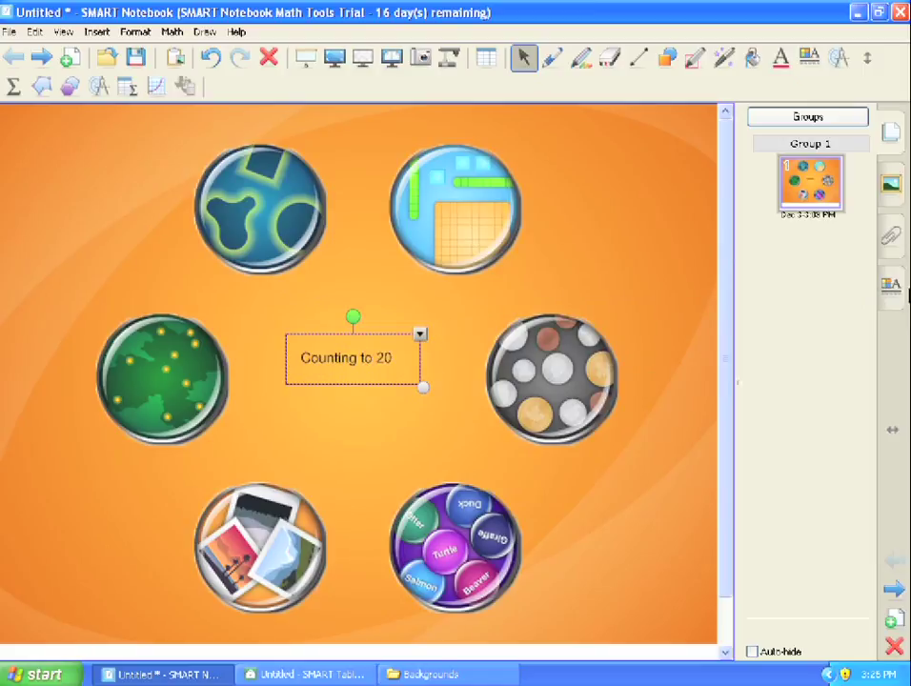
click(893, 292)
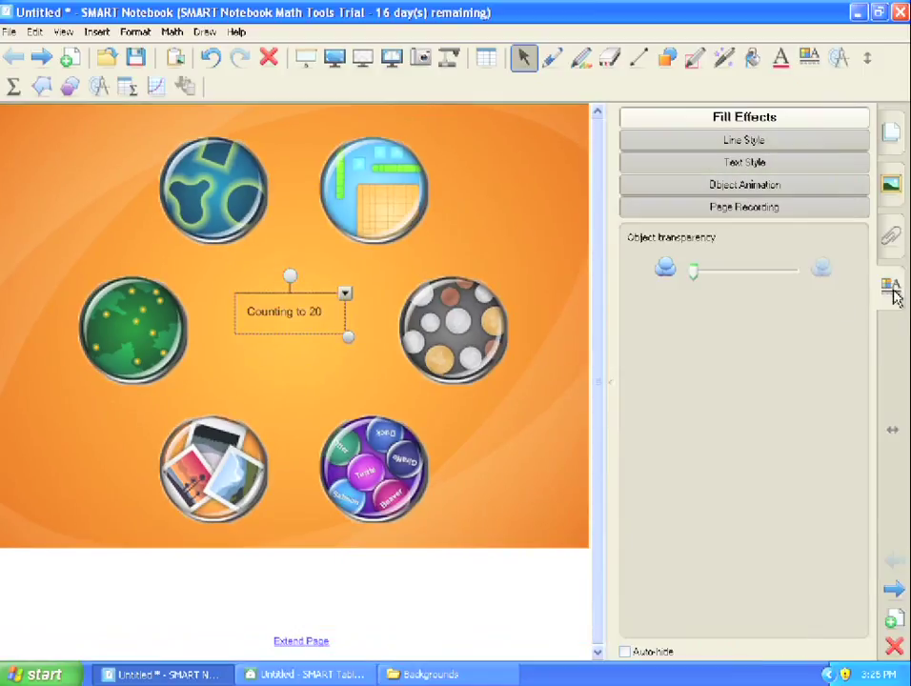
click(745, 164)
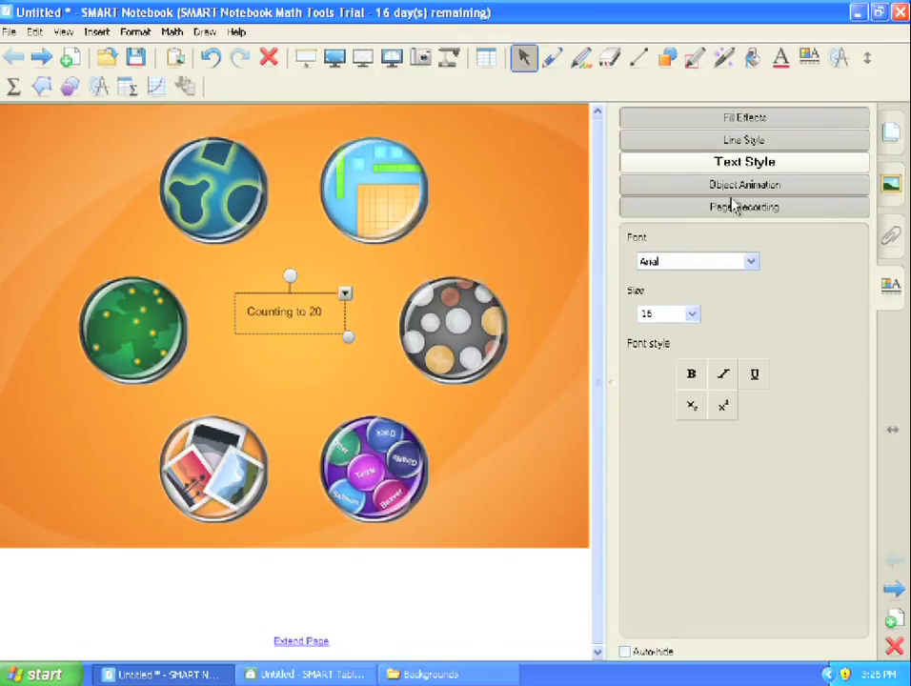
click(694, 316)
click(665, 450)
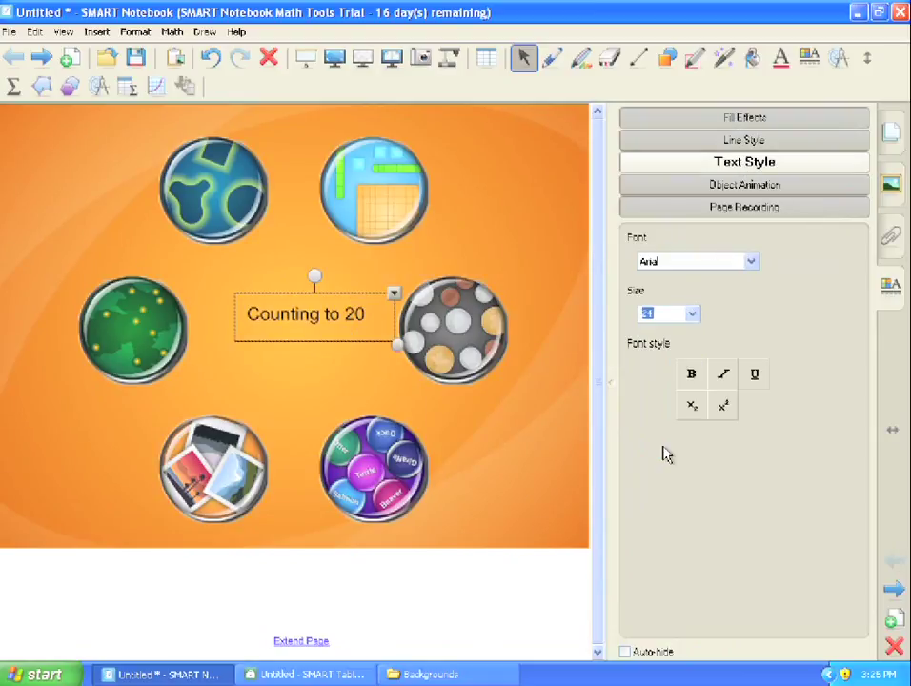
click(692, 316)
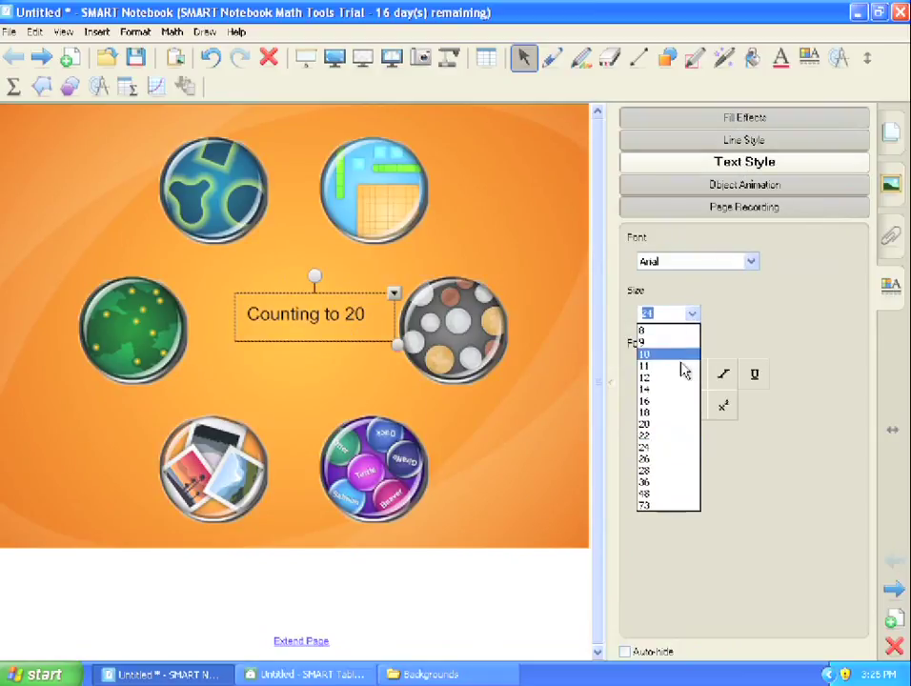
click(671, 462)
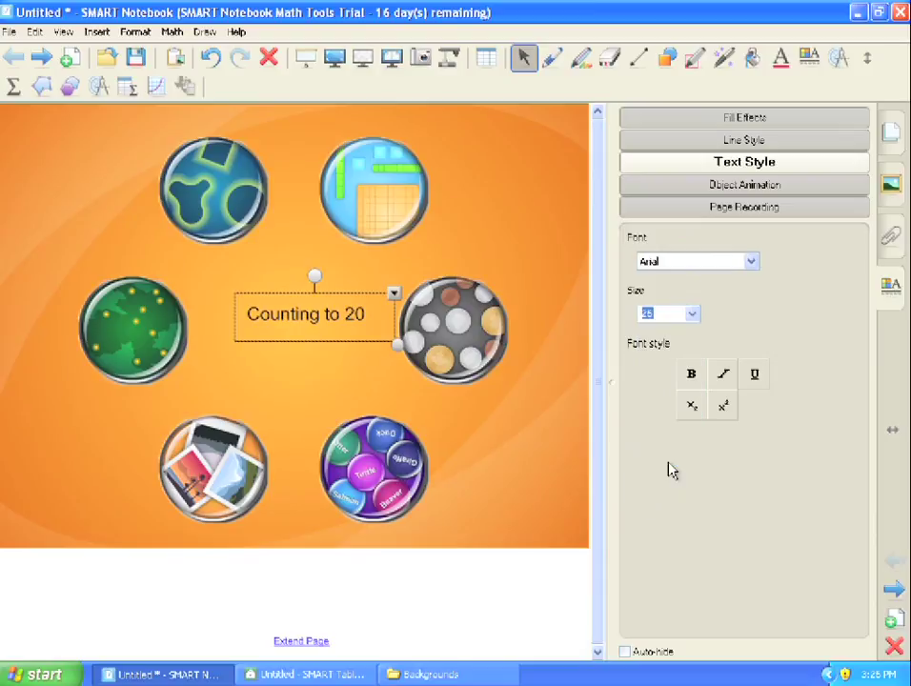
Color the "Counting to 20" text white and return to the page thumbnail view.
click(740, 142)
click(807, 336)
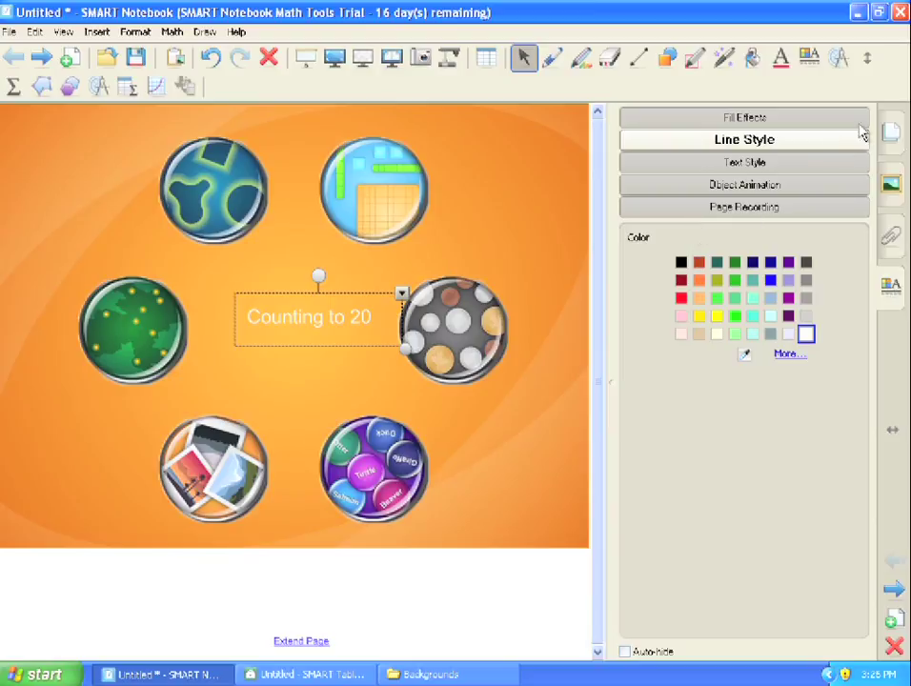
click(891, 134)
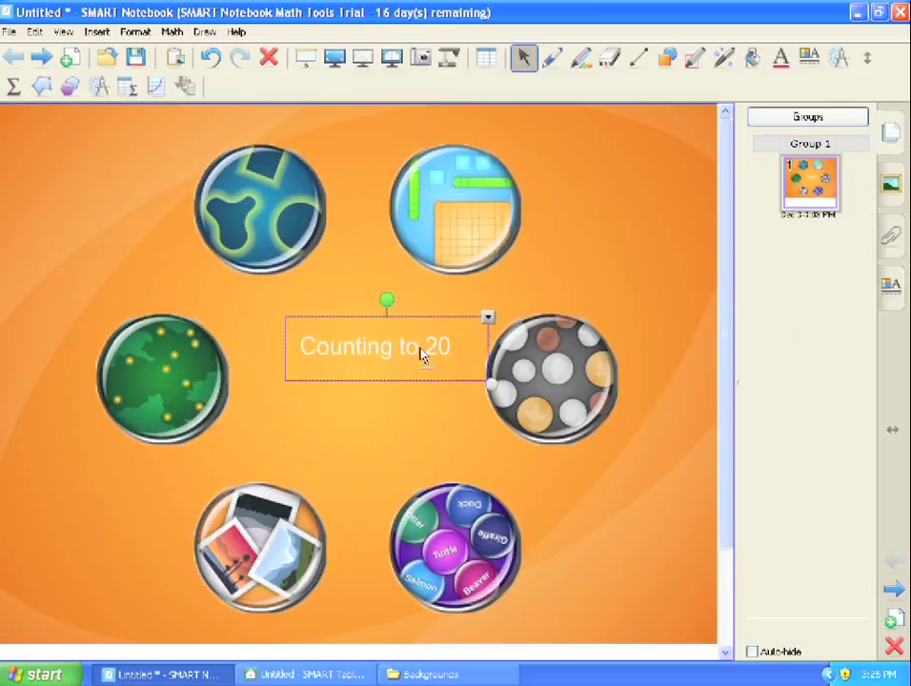